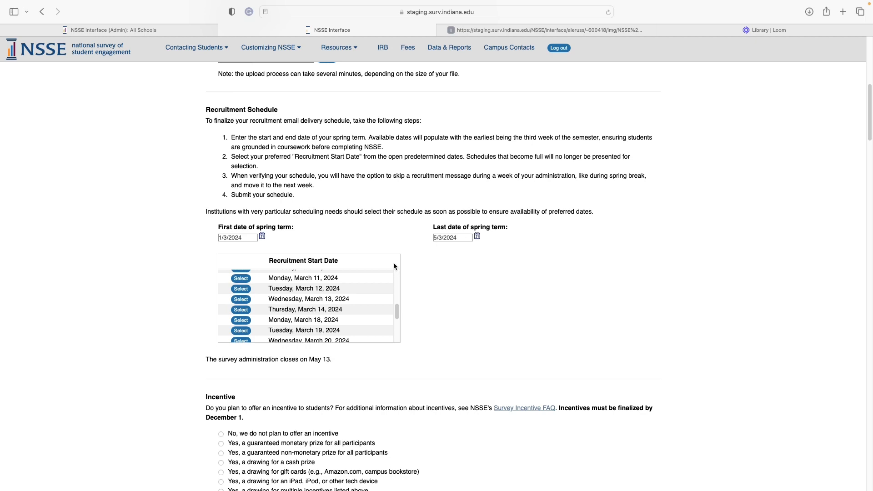
Step: Review the available recruitment start dates from mid-February through March 2024 in the Recruitment Schedule section
{"action": "scroll", "coordinate": [357, 318], "scroll_direction": "up", "scroll_amount": 10}
{"action": "scroll", "coordinate": [359, 331], "scroll_direction": "down", "scroll_amount": 1}
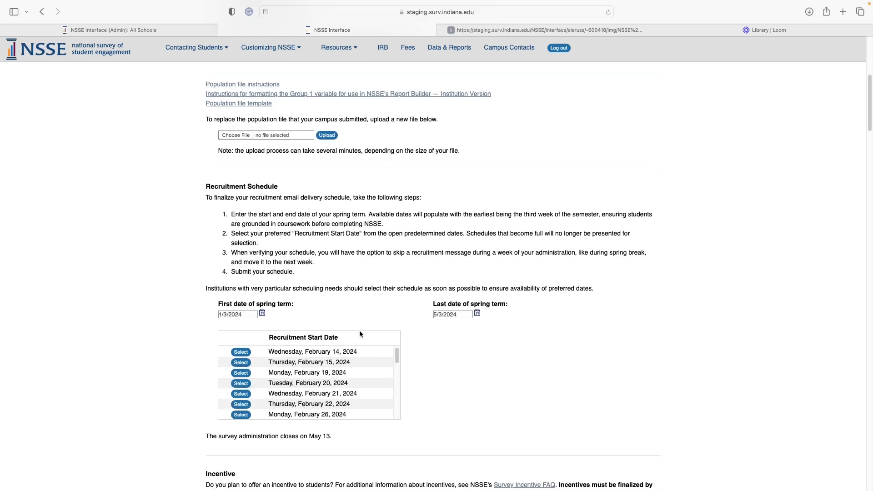
{"action": "scroll", "coordinate": [307, 355], "scroll_direction": "down", "scroll_amount": 1}
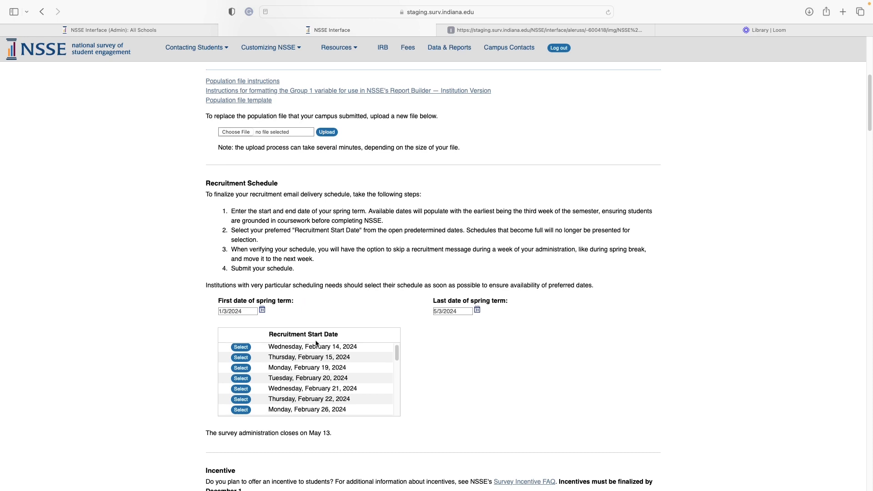
{"action": "scroll", "coordinate": [268, 383], "scroll_direction": "down", "scroll_amount": 2}
{"action": "scroll", "coordinate": [268, 383], "scroll_direction": "down", "scroll_amount": 6}
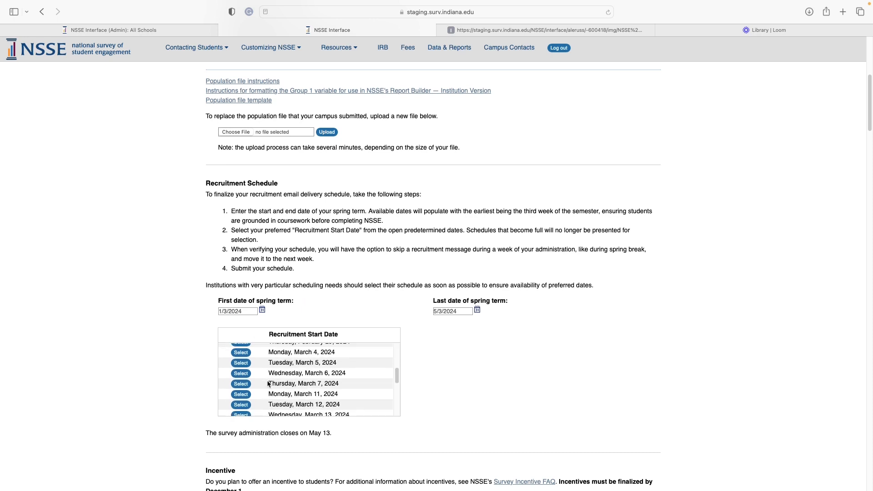
{"action": "scroll", "coordinate": [247, 388], "scroll_direction": "up", "scroll_amount": 2}
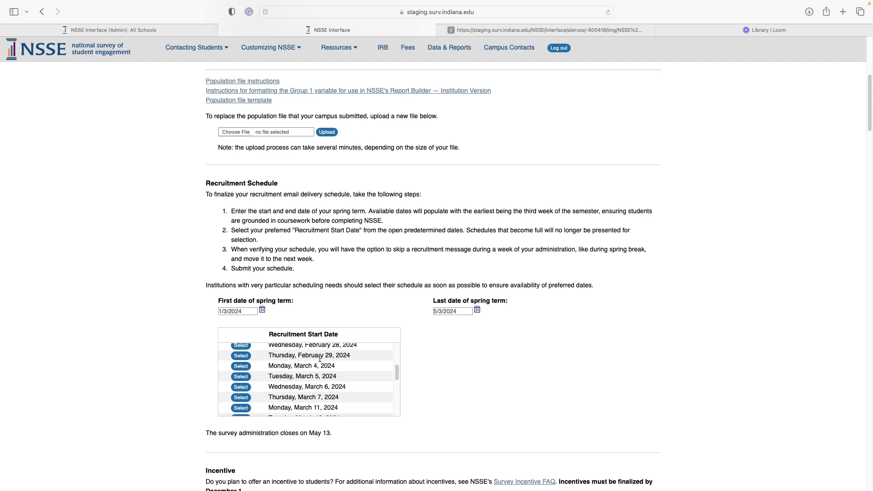
{"action": "scroll", "coordinate": [320, 358], "scroll_direction": "up", "scroll_amount": 5}
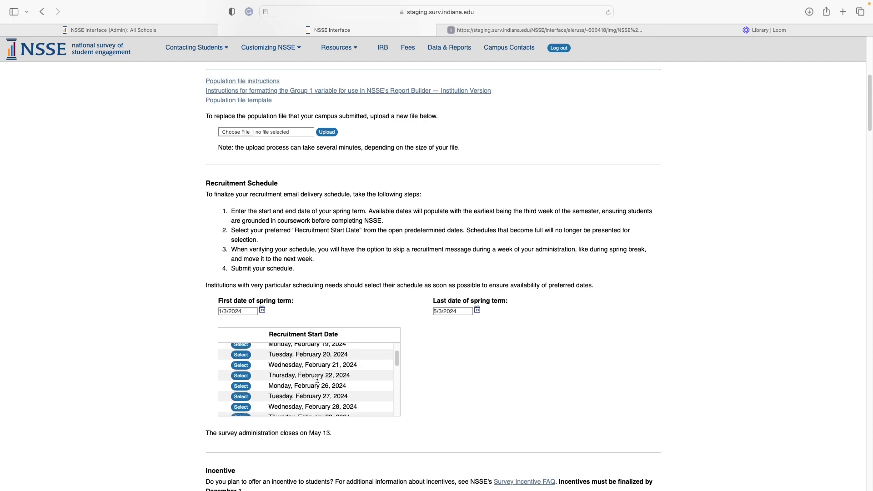
{"action": "scroll", "coordinate": [318, 378], "scroll_direction": "up", "scroll_amount": 2}
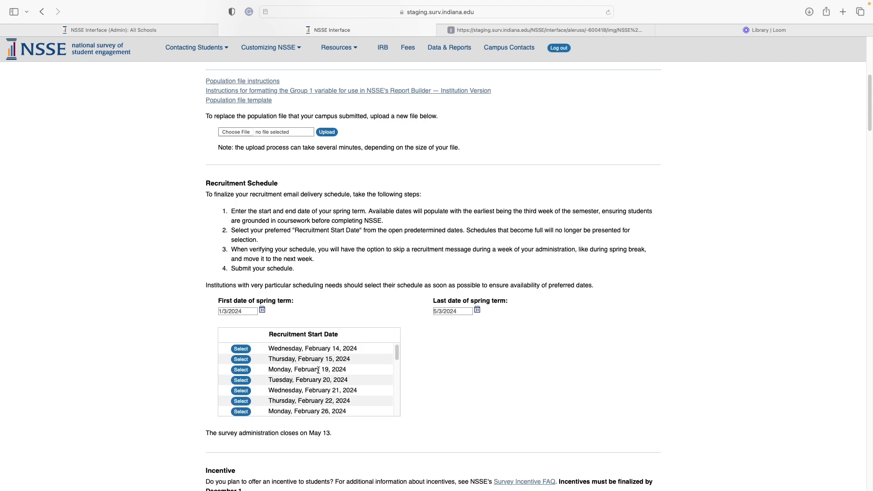
Step: Choose Wednesday, March 6, 2024 as the recruitment start date
{"action": "scroll", "coordinate": [318, 370], "scroll_direction": "down", "scroll_amount": 1}
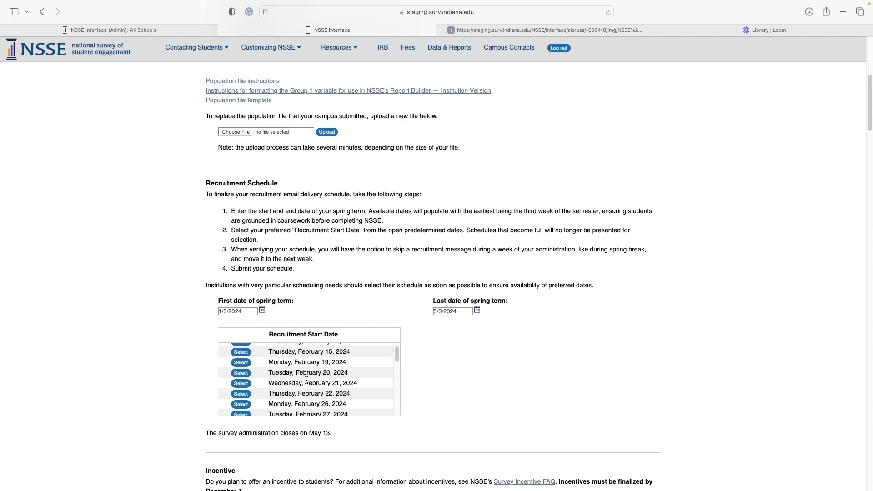
{"action": "scroll", "coordinate": [306, 381], "scroll_direction": "down", "scroll_amount": 3}
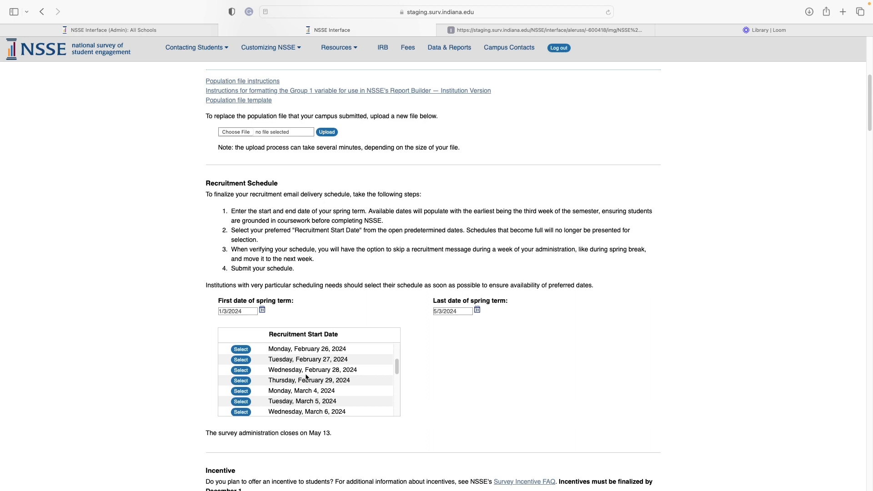
{"action": "scroll", "coordinate": [306, 376], "scroll_direction": "down", "scroll_amount": 1}
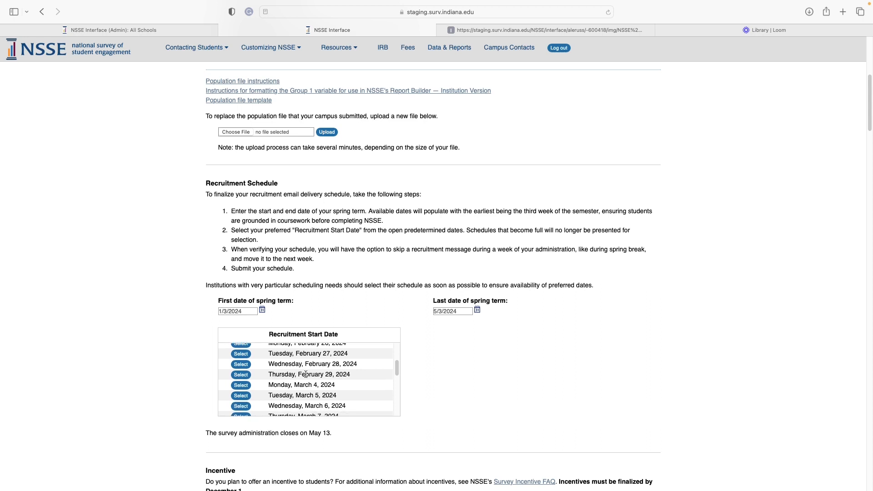
{"action": "scroll", "coordinate": [306, 373], "scroll_direction": "down", "scroll_amount": 2}
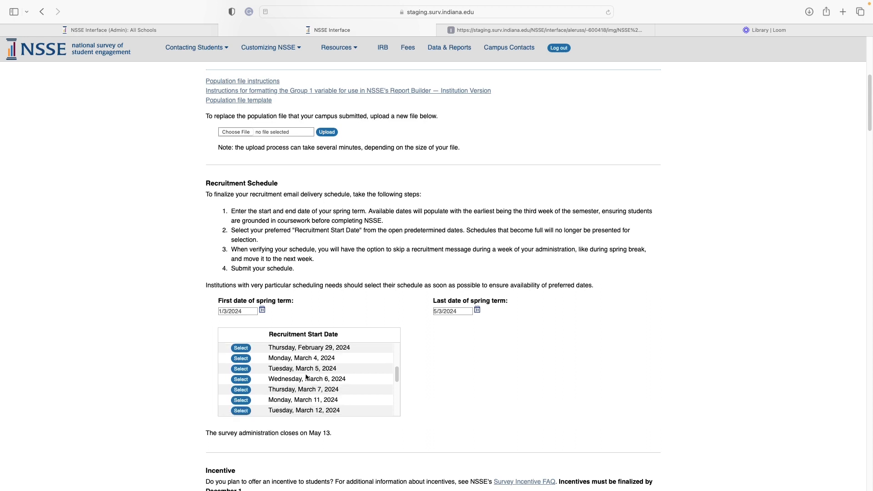
{"action": "left_click", "coordinate": [241, 377]}
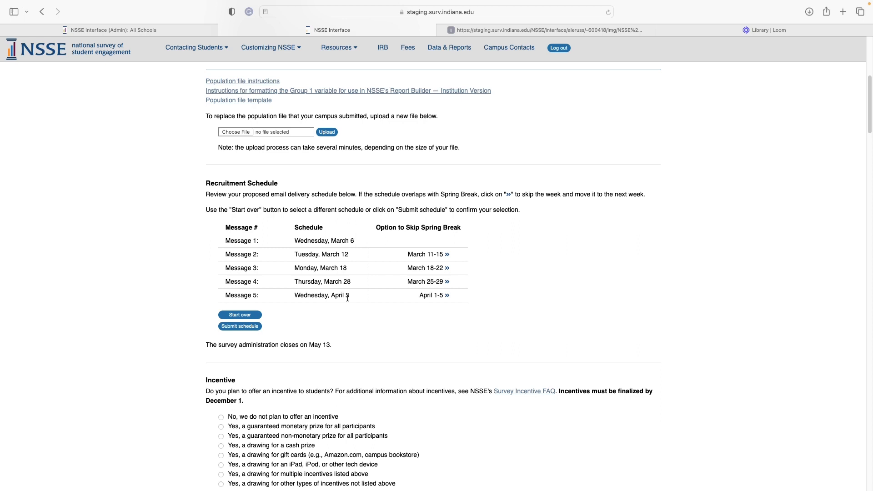
Step: Skip the spring break week of March 18-22 for Message 3 and submit the recruitment schedule
{"action": "left_click", "coordinate": [448, 269]}
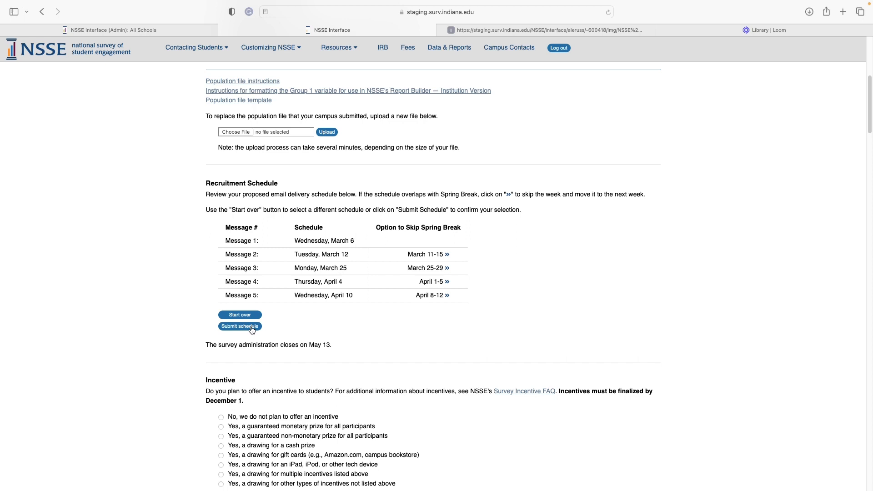
{"action": "scroll", "coordinate": [252, 331], "scroll_direction": "down", "scroll_amount": 1}
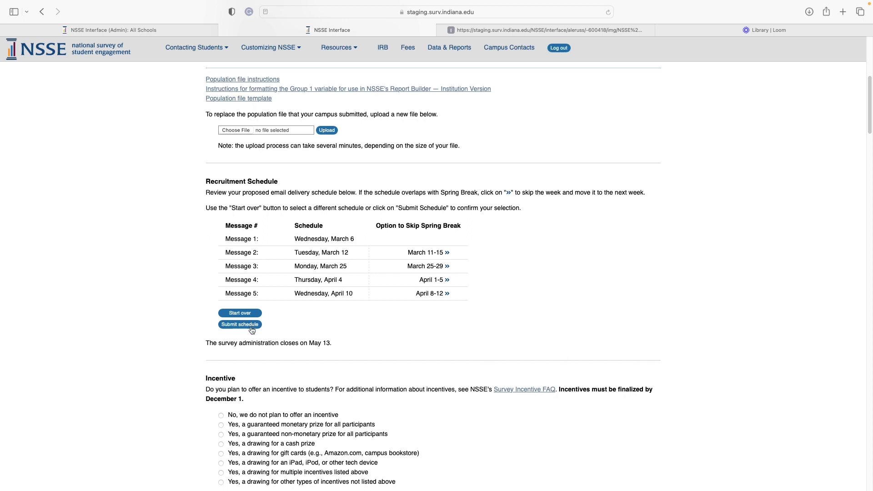
{"action": "scroll", "coordinate": [518, 301], "scroll_direction": "down", "scroll_amount": 5}
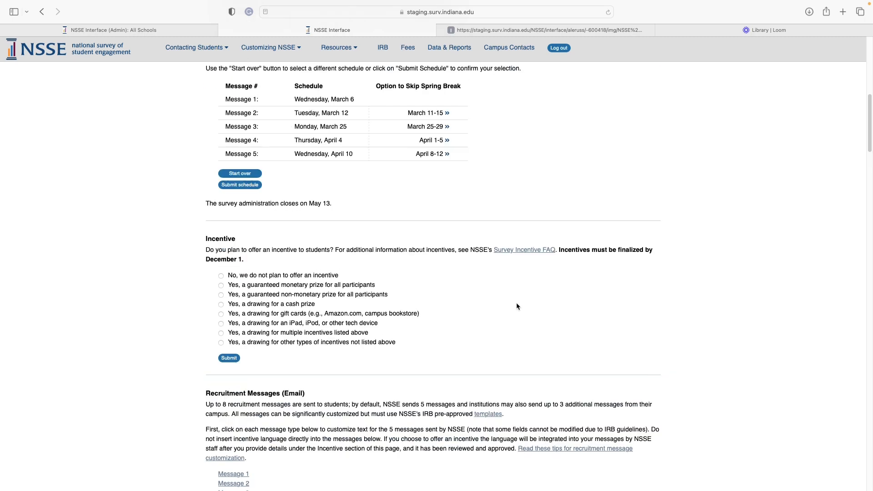
{"action": "scroll", "coordinate": [500, 304], "scroll_direction": "up", "scroll_amount": 7}
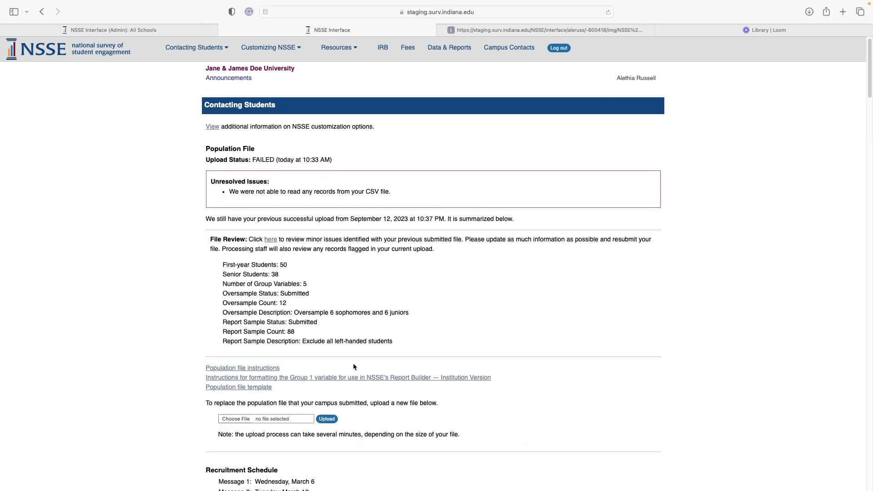
Step: Open Message 1 under Recruitment Messages (Email) and bring up its invitation for editing
{"action": "scroll", "coordinate": [354, 366], "scroll_direction": "down", "scroll_amount": 15}
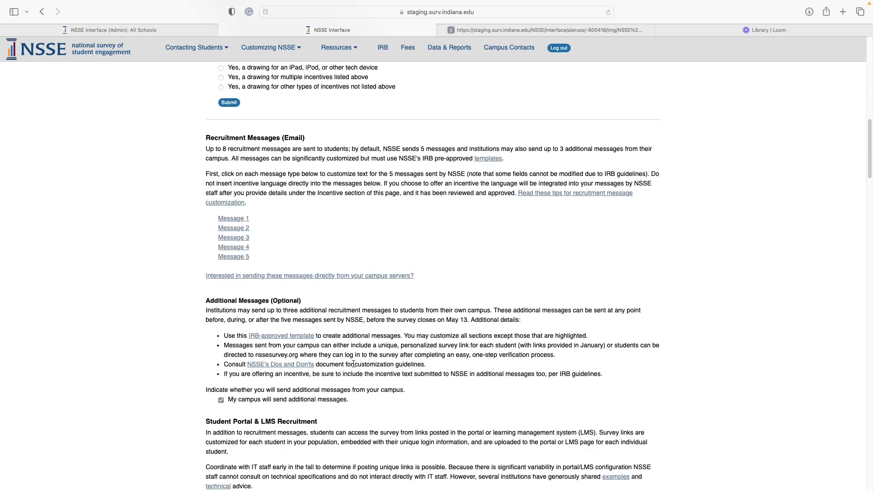
{"action": "scroll", "coordinate": [353, 364], "scroll_direction": "down", "scroll_amount": 2}
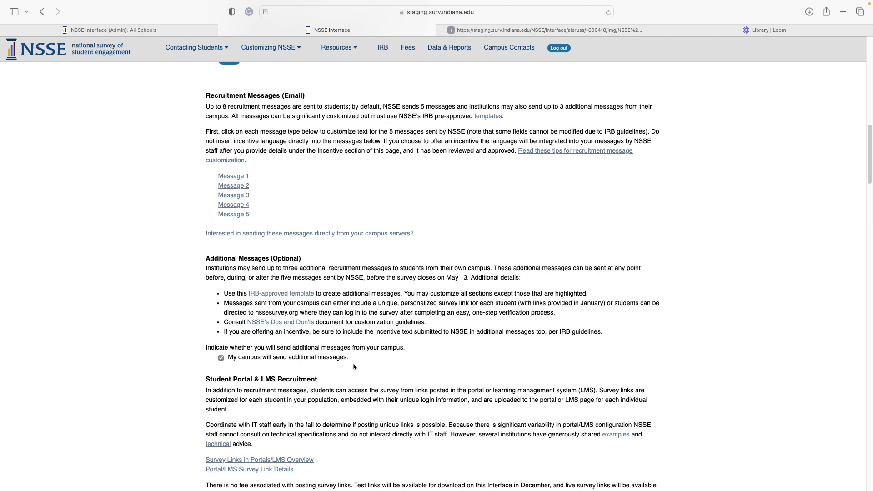
{"action": "left_click", "coordinate": [231, 177]}
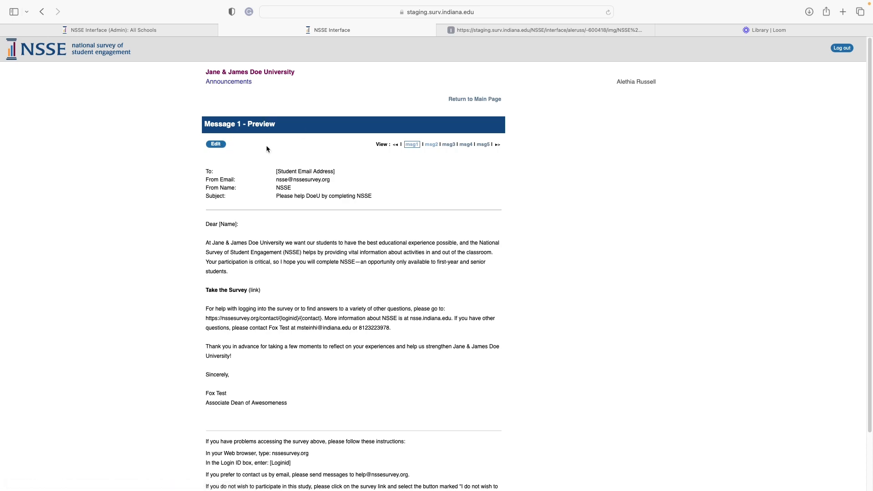
{"action": "left_click", "coordinate": [217, 148]}
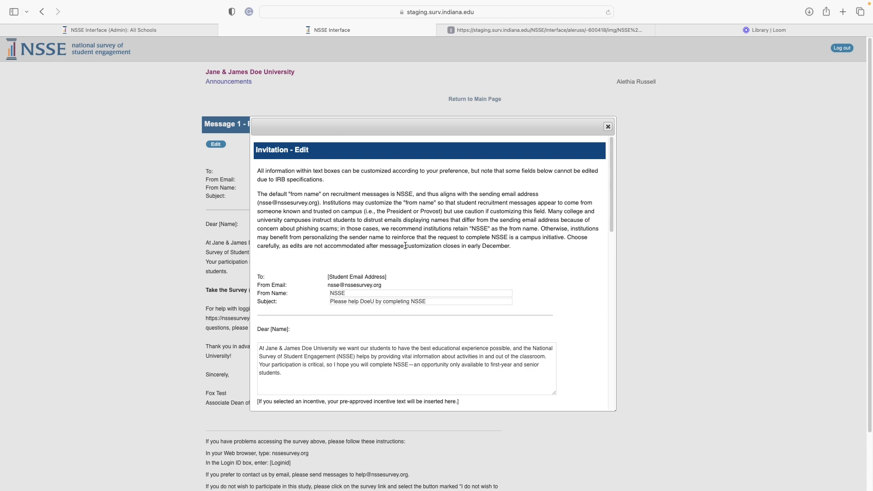
Step: Examine the customization notes and the editable sender name, subject, body and closing text fields of the Message 1 invitation
{"action": "scroll", "coordinate": [405, 246], "scroll_direction": "down", "scroll_amount": 1}
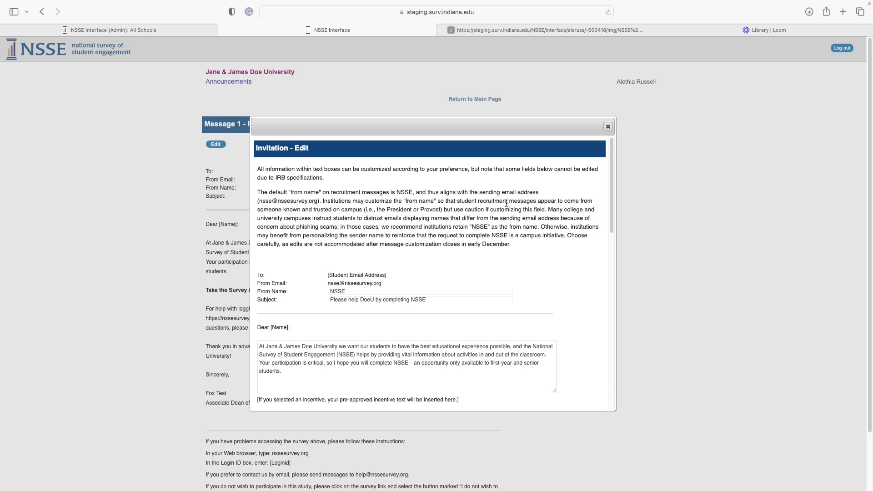
{"action": "scroll", "coordinate": [506, 204], "scroll_direction": "down", "scroll_amount": 1}
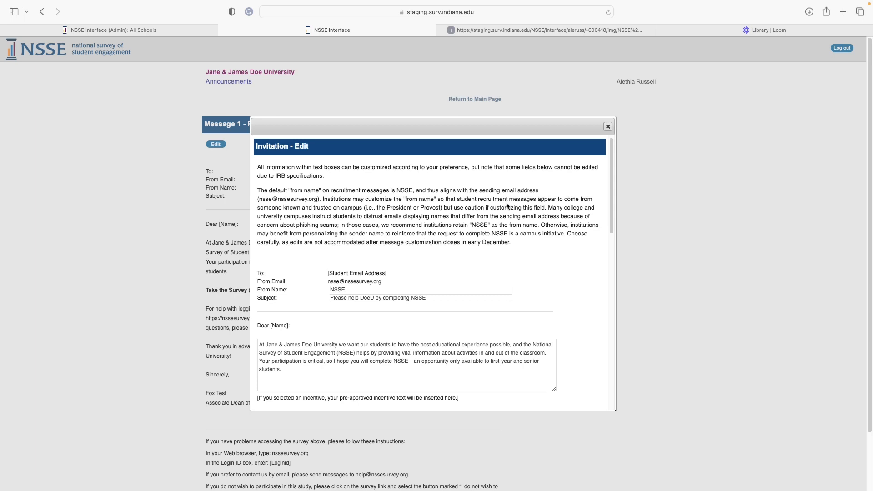
{"action": "scroll", "coordinate": [507, 205], "scroll_direction": "down", "scroll_amount": 3}
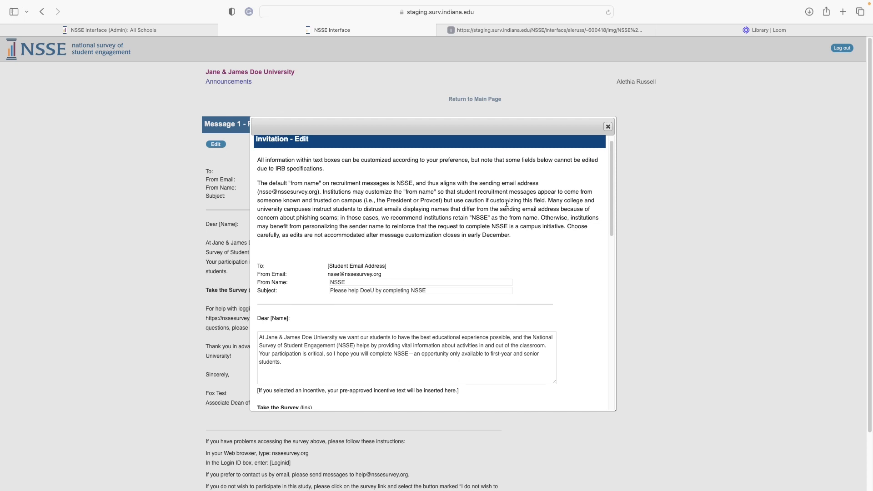
{"action": "scroll", "coordinate": [506, 203], "scroll_direction": "down", "scroll_amount": 1}
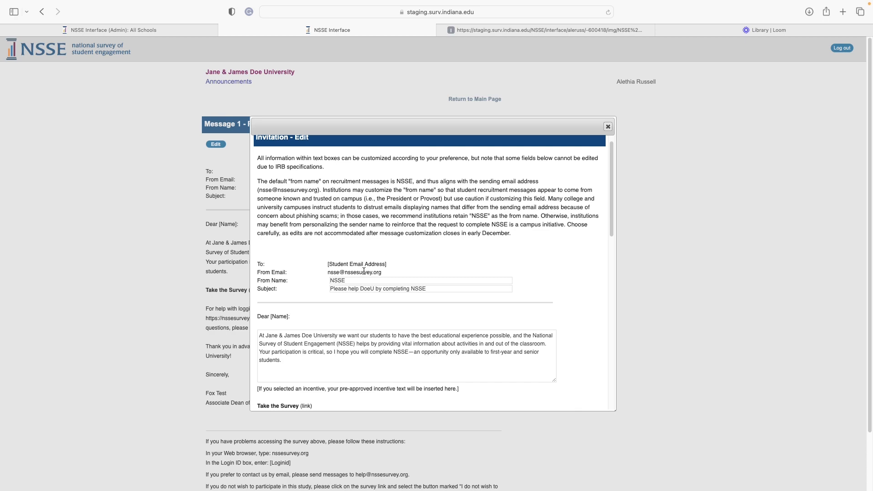
{"action": "scroll", "coordinate": [447, 266], "scroll_direction": "down", "scroll_amount": 5}
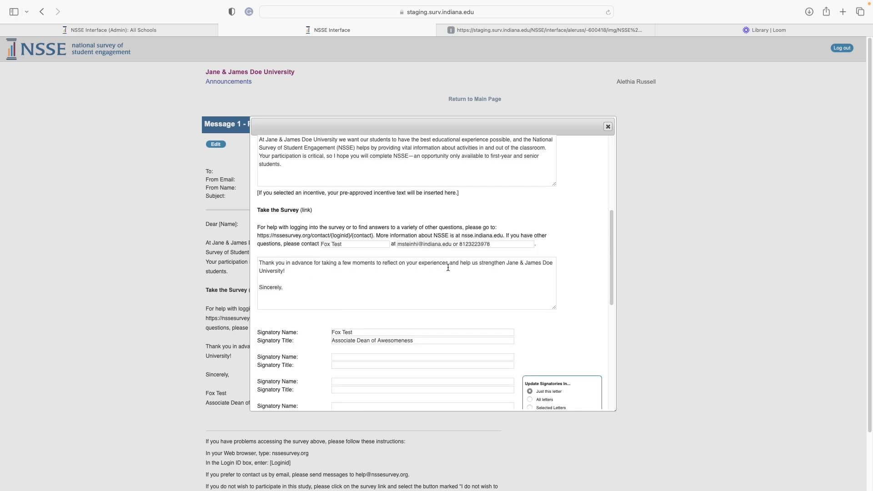
{"action": "scroll", "coordinate": [448, 268], "scroll_direction": "up", "scroll_amount": 2}
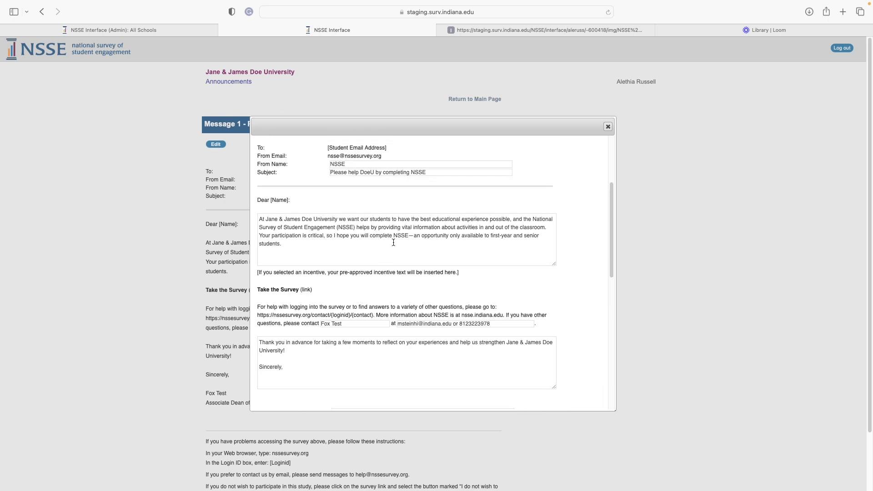
{"action": "left_click", "coordinate": [307, 227]}
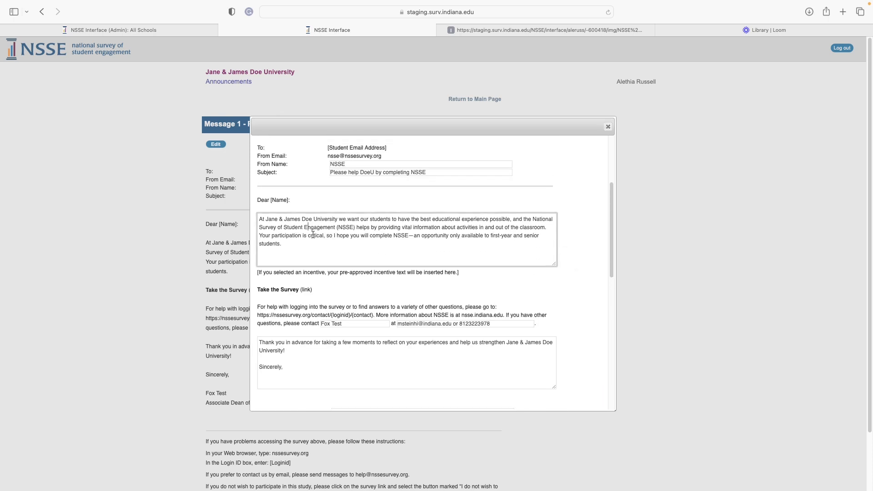
{"action": "left_click", "coordinate": [310, 361]}
{"action": "left_click", "coordinate": [316, 250]}
{"action": "scroll", "coordinate": [325, 296], "scroll_direction": "down", "scroll_amount": 3}
{"action": "scroll", "coordinate": [331, 324], "scroll_direction": "down", "scroll_amount": 2}
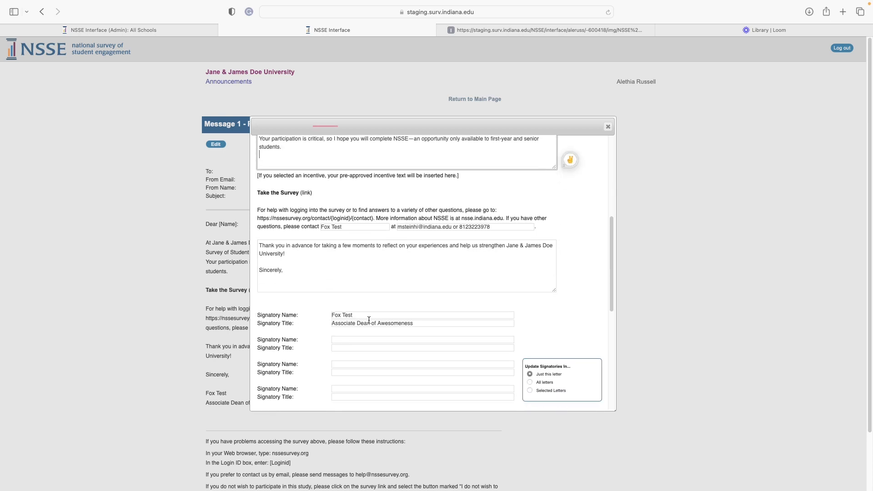
Step: Try applying the signatory update to selected letters with Message 5 included, and switch it back to just this letter
{"action": "scroll", "coordinate": [369, 321], "scroll_direction": "down", "scroll_amount": 3}
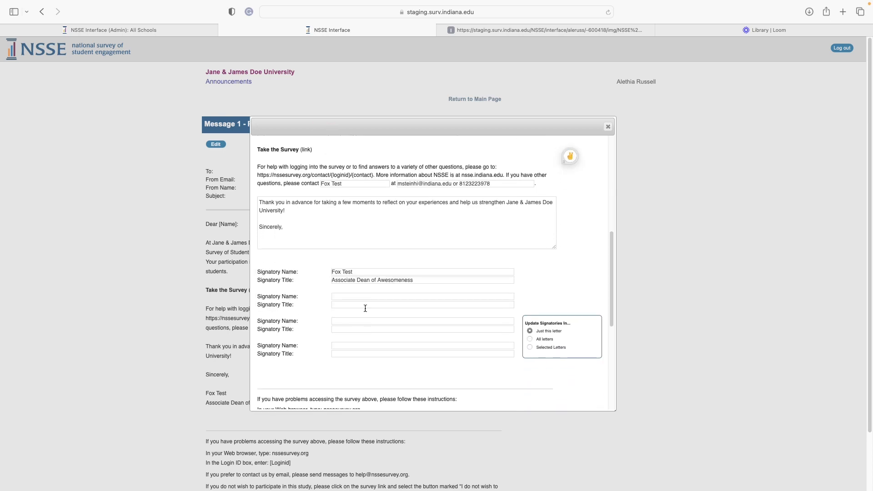
{"action": "scroll", "coordinate": [444, 303], "scroll_direction": "down", "scroll_amount": 1}
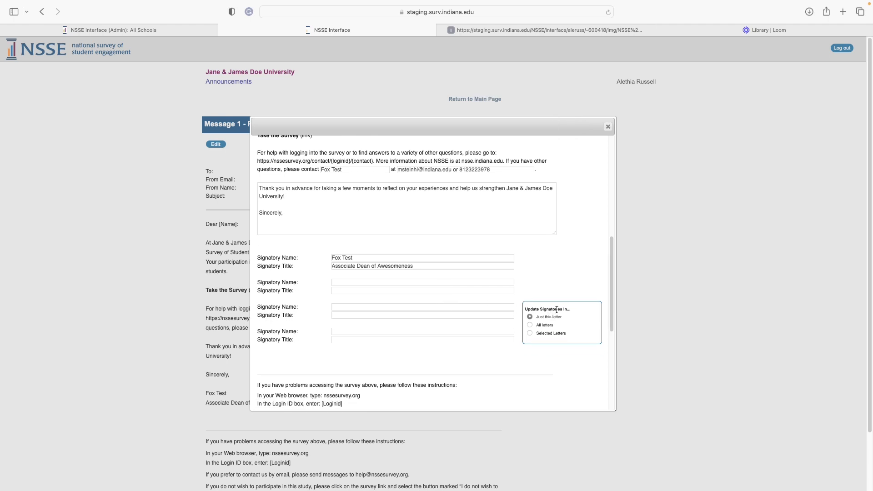
{"action": "left_click", "coordinate": [547, 335]}
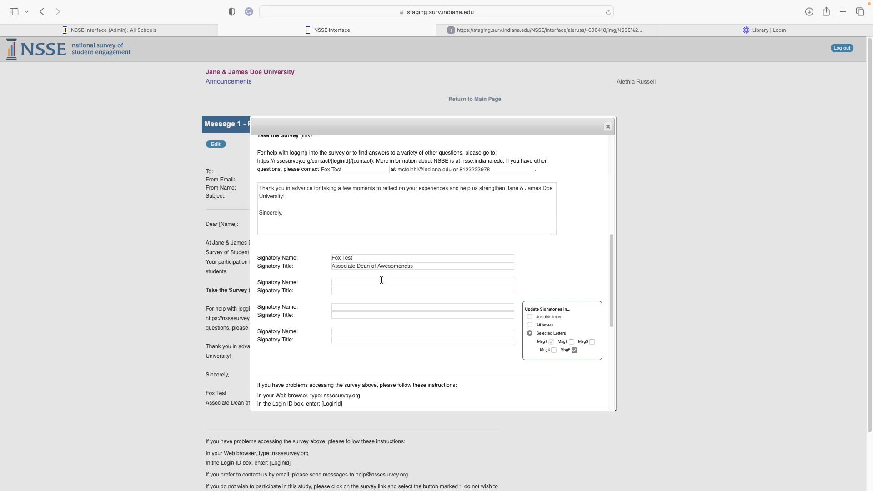
{"action": "left_click", "coordinate": [531, 318]}
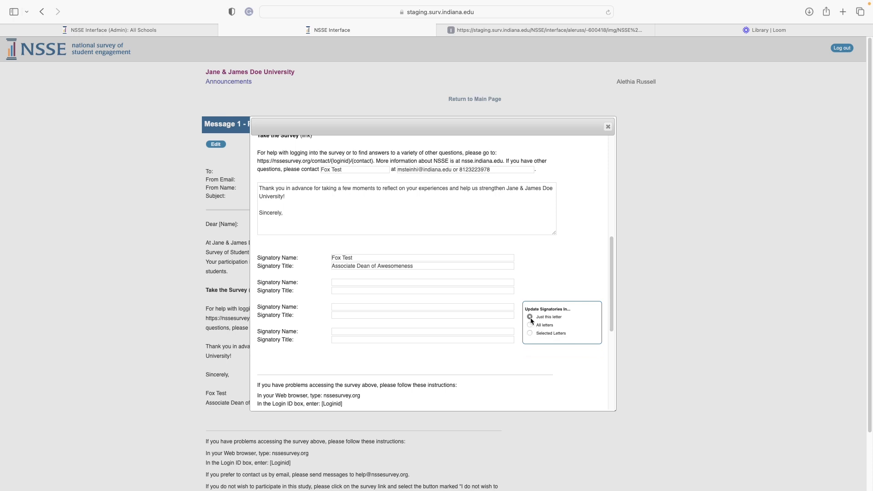
Step: Examine the survey access instructions and the optional school-specific footer field at the end of the invitation
{"action": "scroll", "coordinate": [449, 318], "scroll_direction": "down", "scroll_amount": 5}
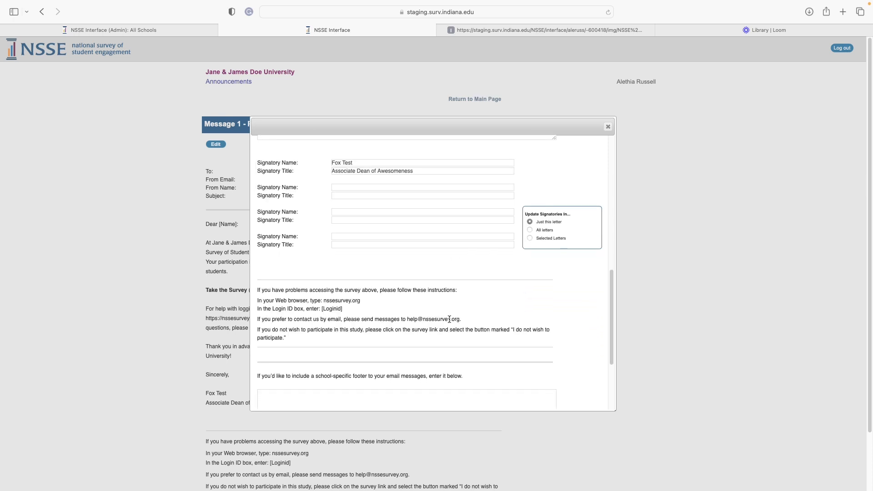
{"action": "scroll", "coordinate": [450, 319], "scroll_direction": "down", "scroll_amount": 2}
{"action": "scroll", "coordinate": [450, 320], "scroll_direction": "down", "scroll_amount": 1}
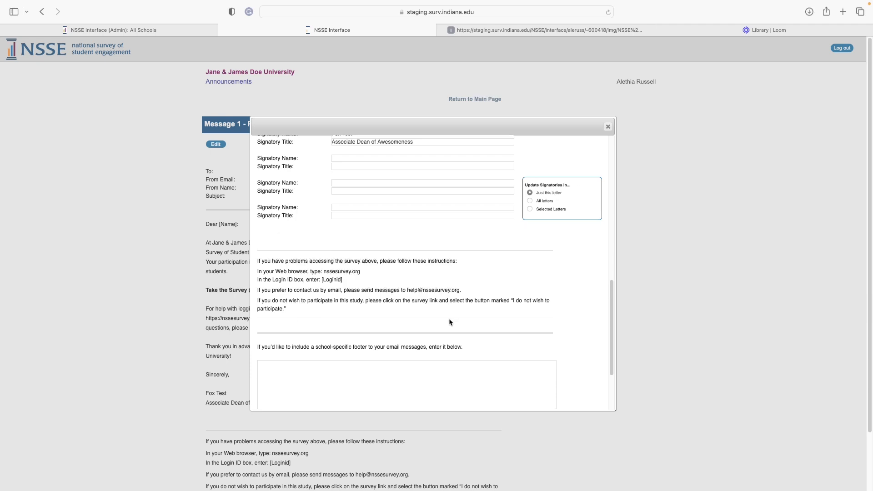
{"action": "scroll", "coordinate": [450, 320], "scroll_direction": "down", "scroll_amount": 2}
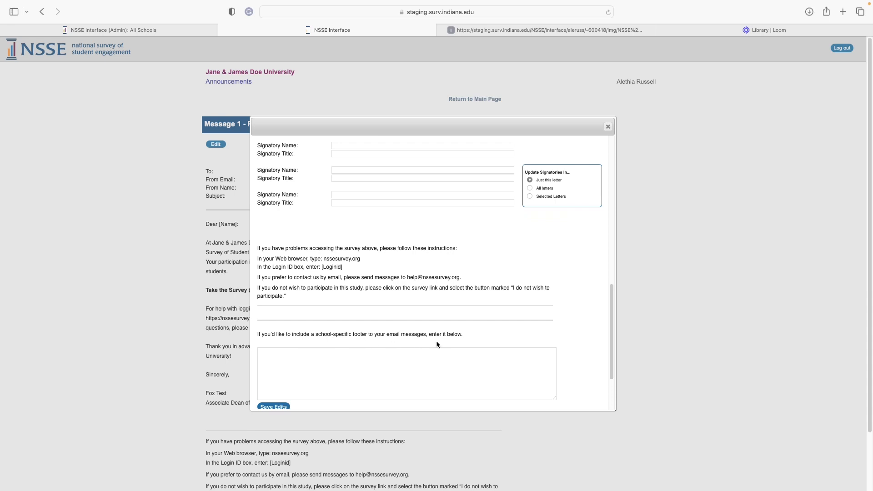
{"action": "scroll", "coordinate": [328, 356], "scroll_direction": "down", "scroll_amount": 3}
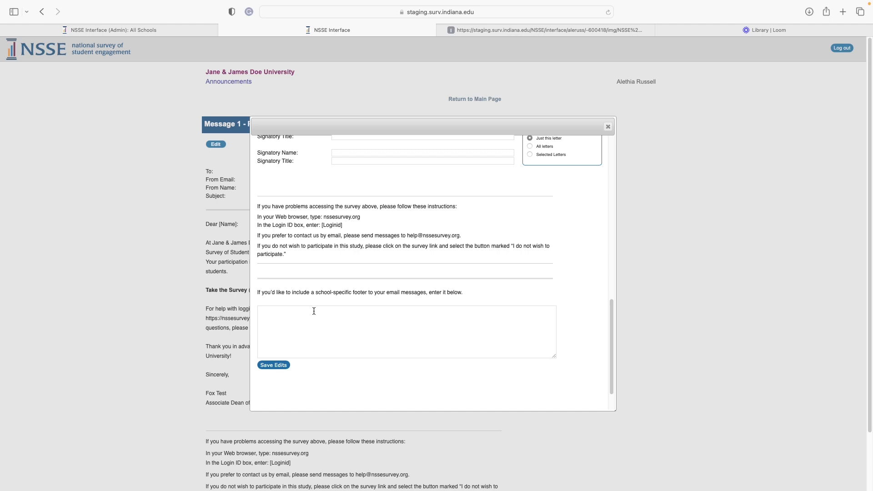
Step: Save the edits to the Message 1 invitation, check its preview and return to the main page
{"action": "left_click", "coordinate": [278, 368]}
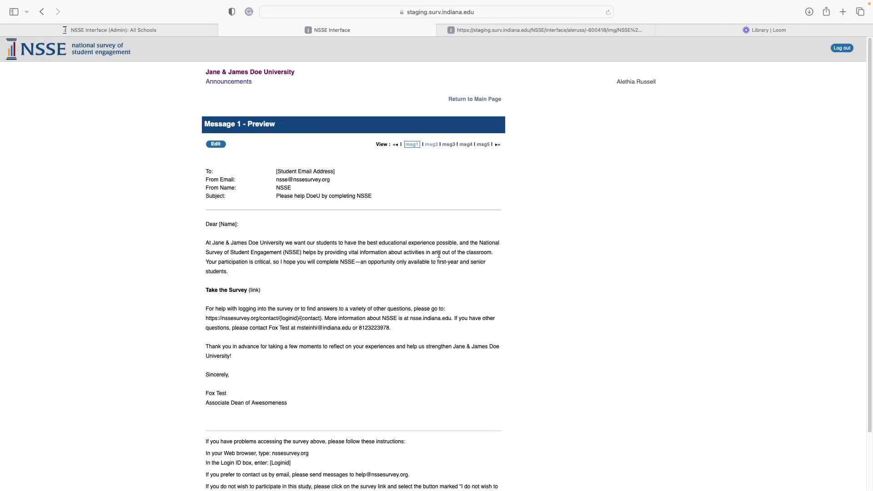
{"action": "scroll", "coordinate": [436, 254], "scroll_direction": "down", "scroll_amount": 3}
{"action": "scroll", "coordinate": [436, 255], "scroll_direction": "up", "scroll_amount": 3}
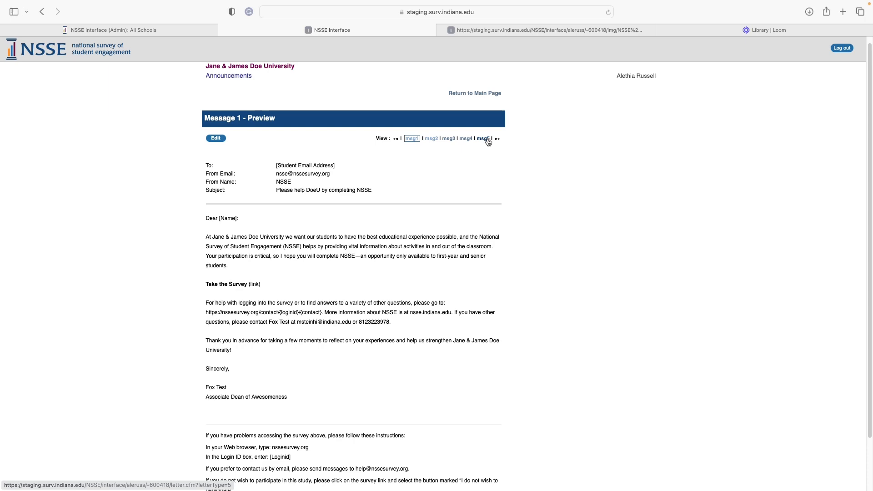
{"action": "left_click", "coordinate": [485, 95]}
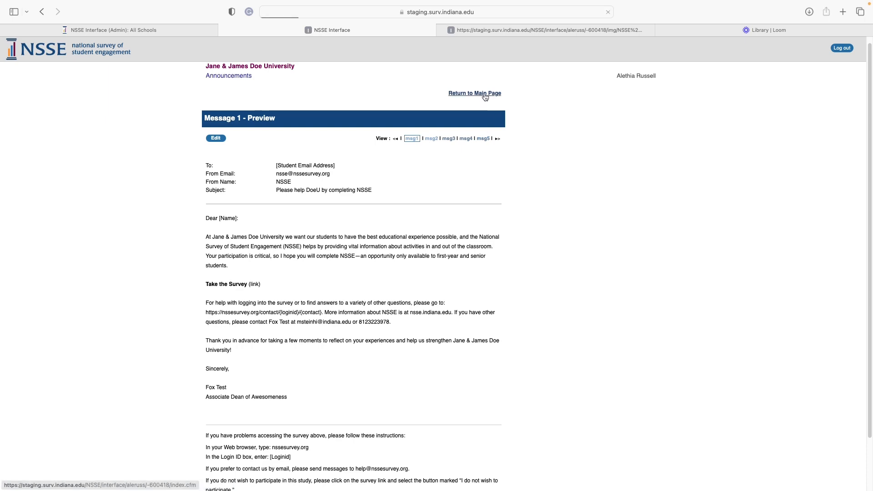
Step: Under Recruitment Messages (Email), indicate that the campus will send all five messages on its own from its campus servers
{"action": "scroll", "coordinate": [413, 359], "scroll_direction": "down", "scroll_amount": 2}
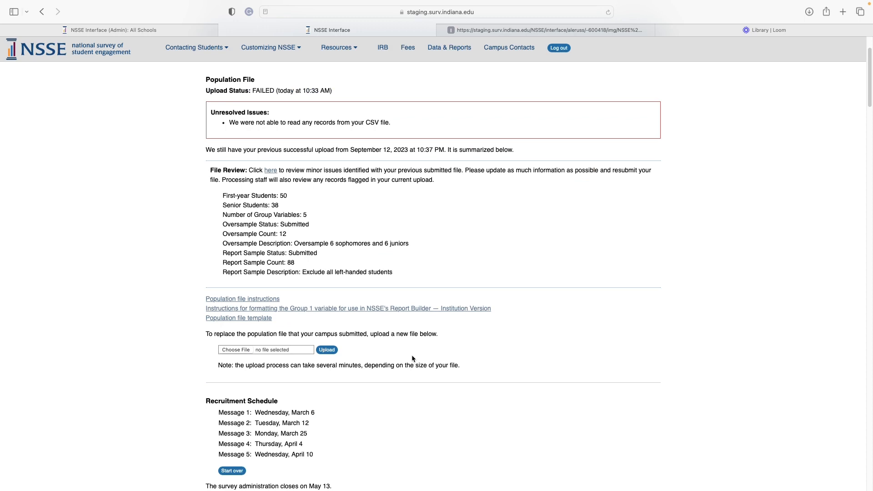
{"action": "scroll", "coordinate": [412, 358], "scroll_direction": "down", "scroll_amount": 3}
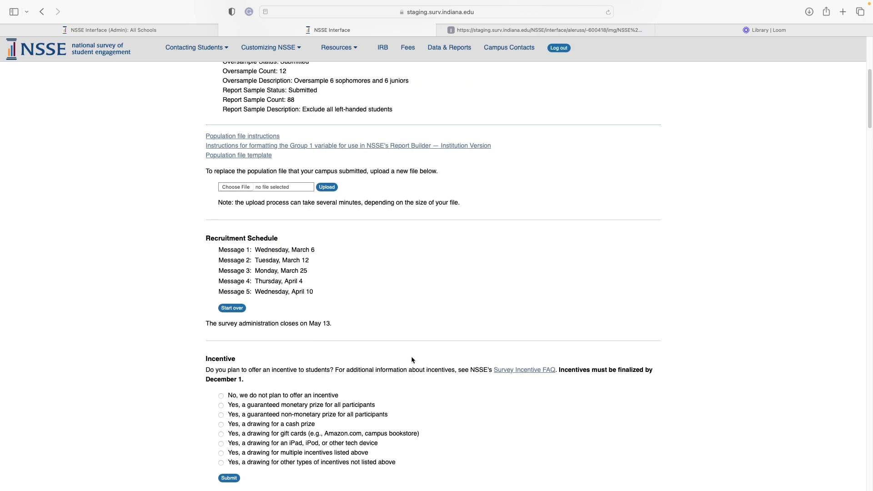
{"action": "scroll", "coordinate": [405, 327], "scroll_direction": "up", "scroll_amount": 1}
{"action": "scroll", "coordinate": [403, 320], "scroll_direction": "down", "scroll_amount": 3}
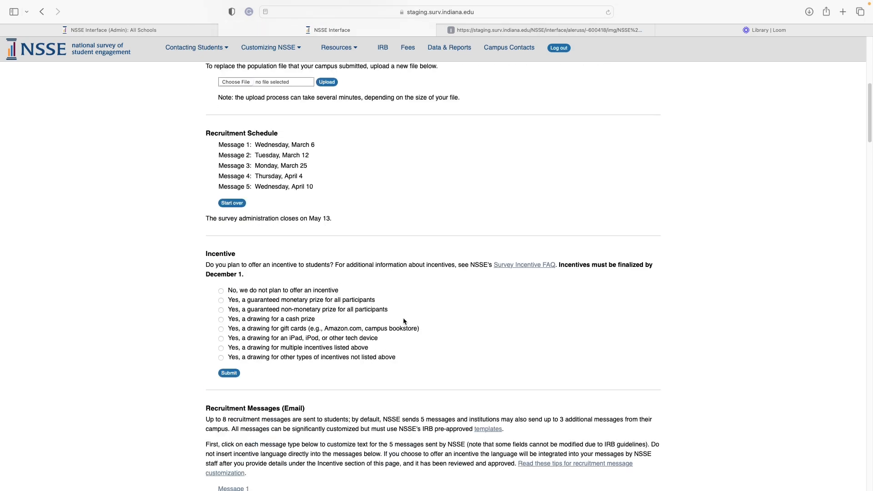
{"action": "scroll", "coordinate": [403, 321], "scroll_direction": "up", "scroll_amount": 1}
{"action": "scroll", "coordinate": [403, 321], "scroll_direction": "down", "scroll_amount": 5}
{"action": "scroll", "coordinate": [404, 320], "scroll_direction": "down", "scroll_amount": 1}
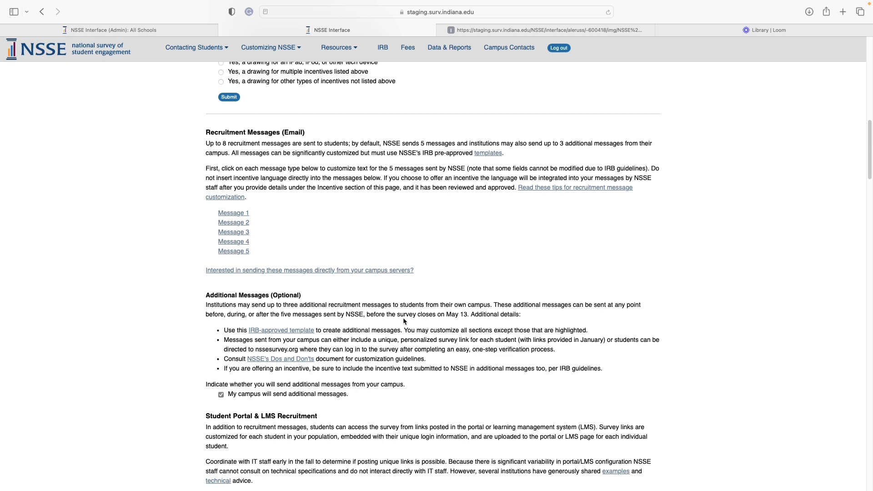
{"action": "left_click", "coordinate": [314, 271]}
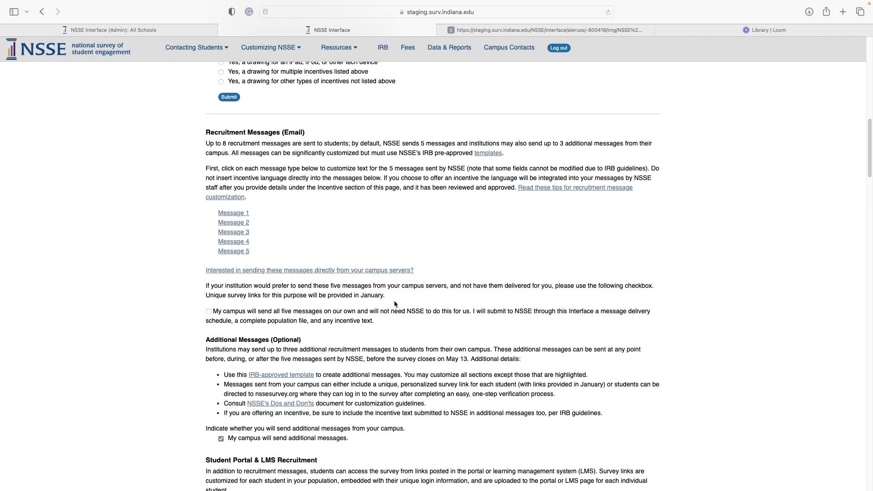
{"action": "left_click", "coordinate": [210, 313]}
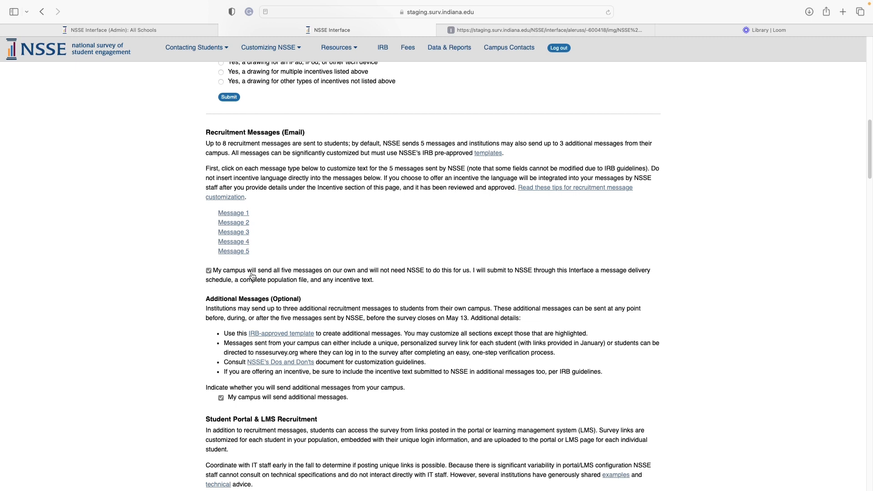
Step: Examine the Additional Messages (Optional) guidelines and the campus sending option, and go back to the Recruitment Schedule and Incentive sections
{"action": "scroll", "coordinate": [298, 318], "scroll_direction": "down", "scroll_amount": 2}
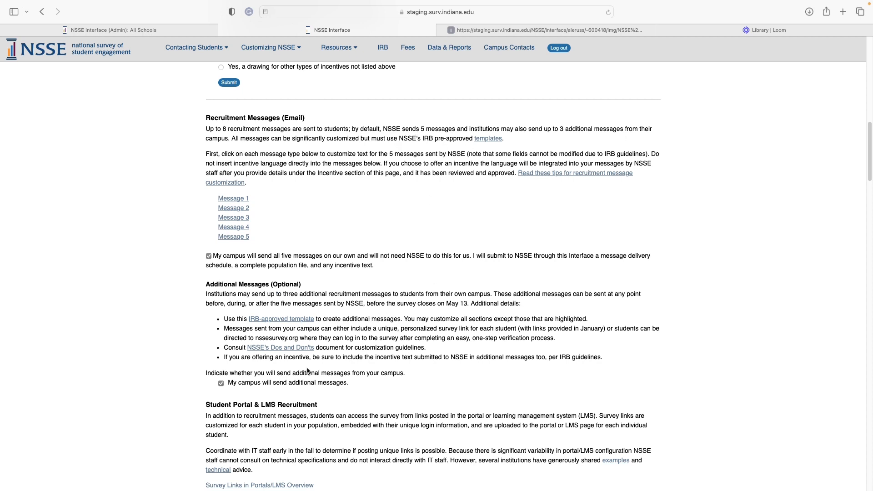
{"action": "left_click", "coordinate": [237, 387]}
{"action": "left_click", "coordinate": [231, 387]}
{"action": "scroll", "coordinate": [546, 348], "scroll_direction": "up", "scroll_amount": 1}
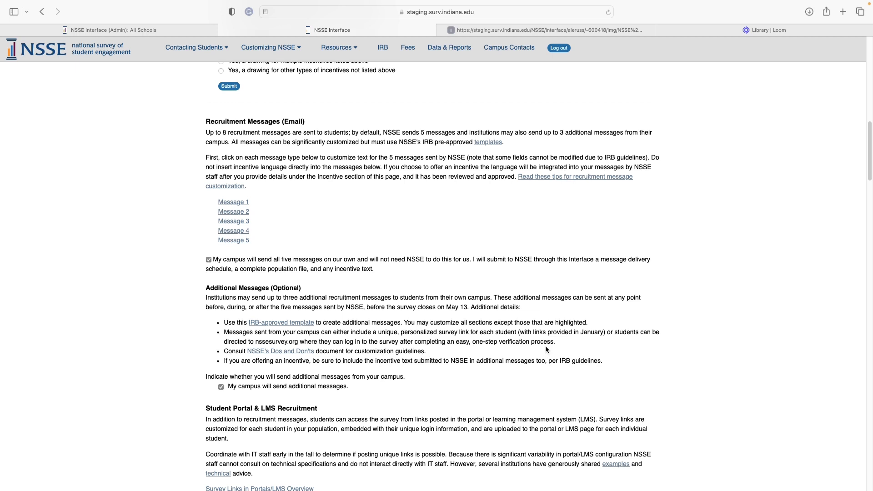
{"action": "scroll", "coordinate": [545, 349], "scroll_direction": "up", "scroll_amount": 1}
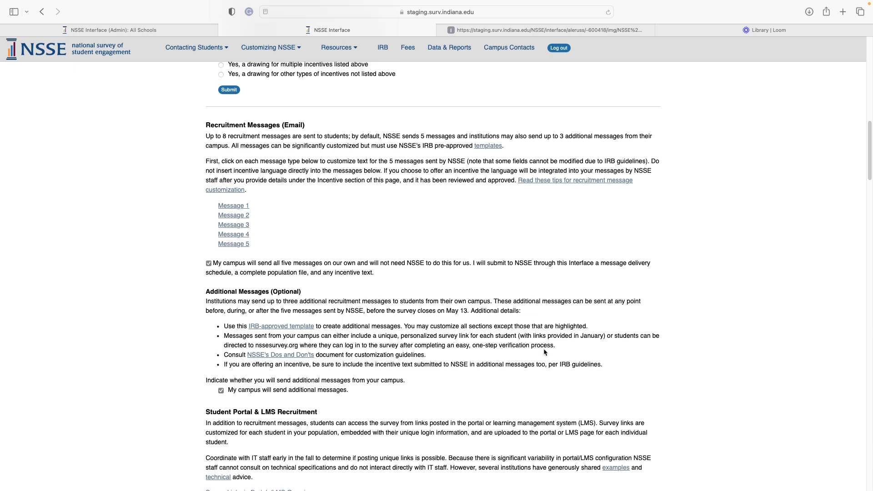
{"action": "scroll", "coordinate": [545, 351], "scroll_direction": "up", "scroll_amount": 10}
{"action": "scroll", "coordinate": [543, 353], "scroll_direction": "down", "scroll_amount": 3}
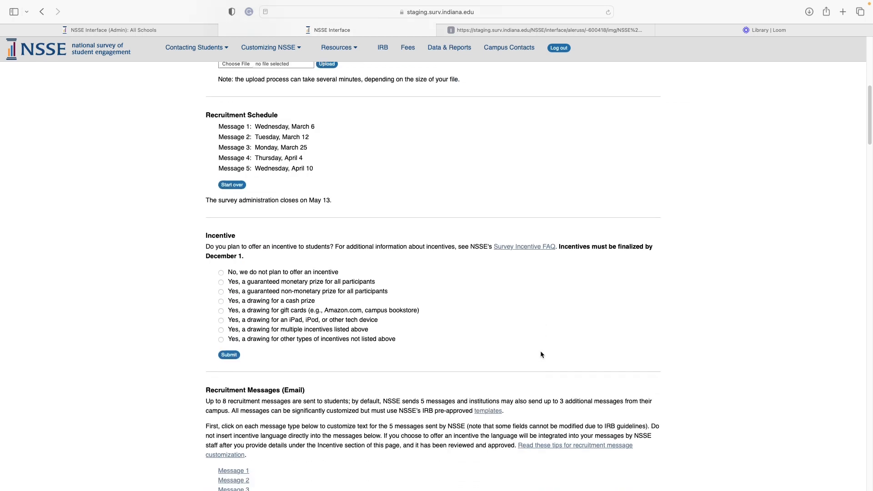